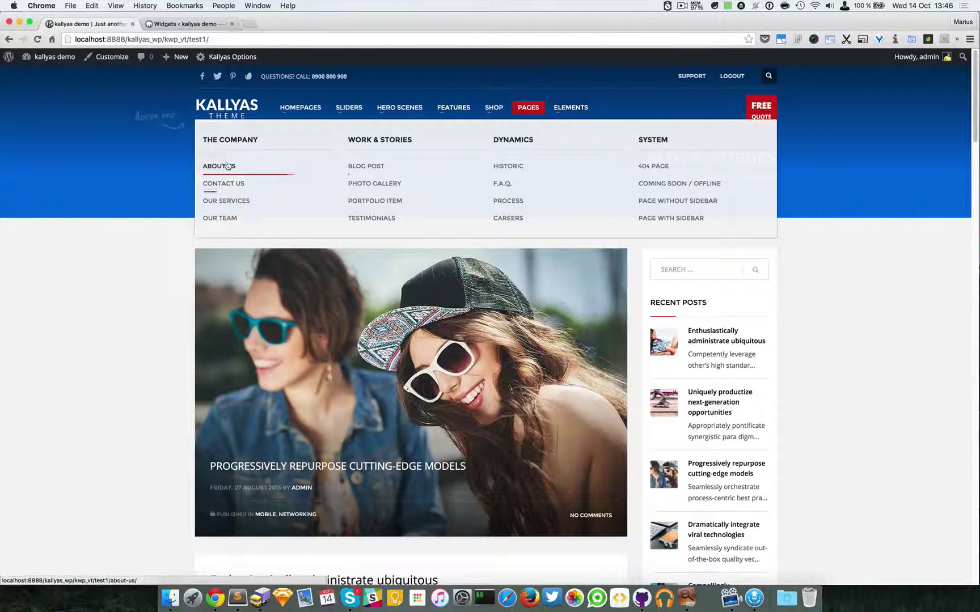
Open the About Us page from the Pages menu.
click(222, 169)
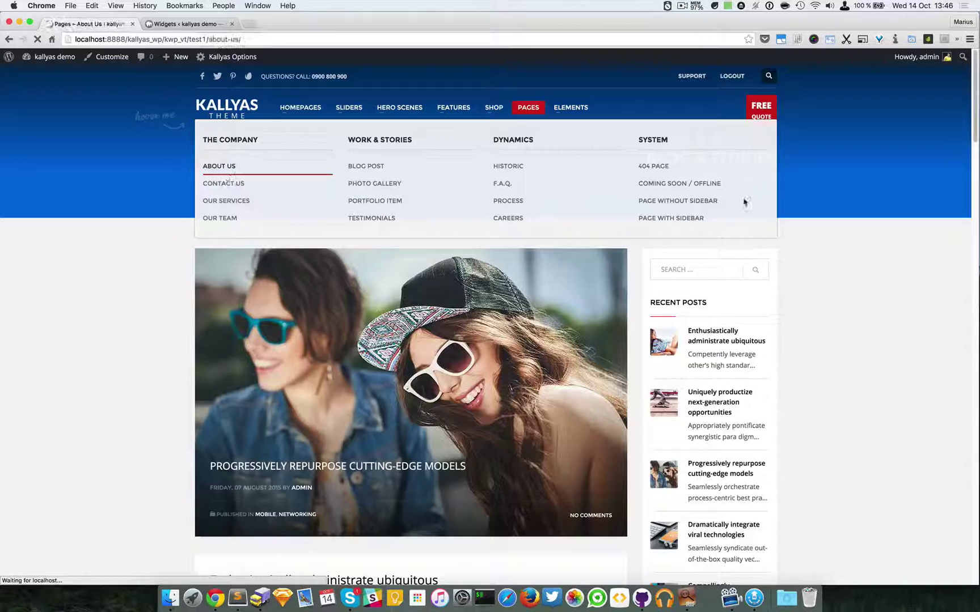
scroll(812, 255, down, 5)
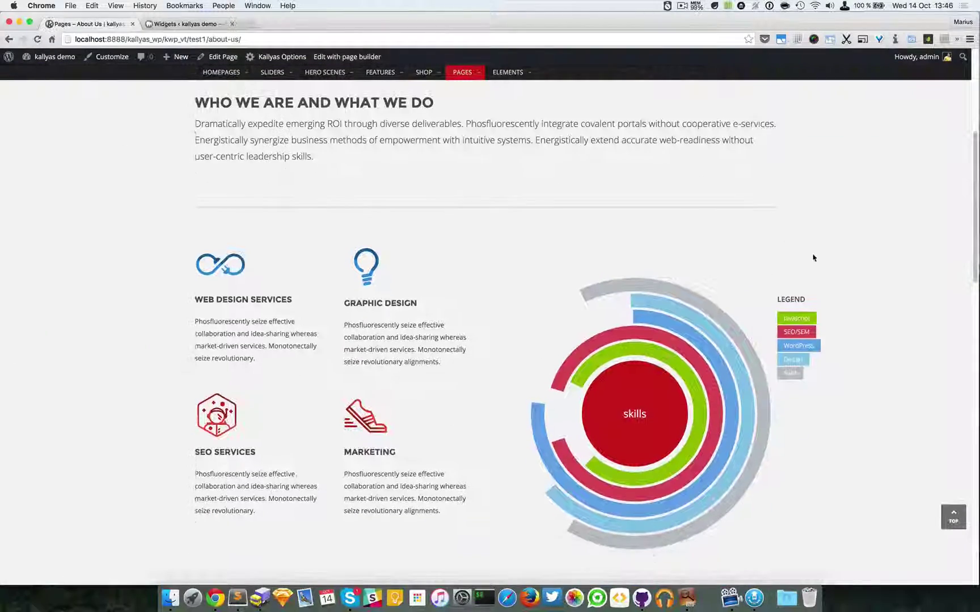
scroll(579, 265, down, 1)
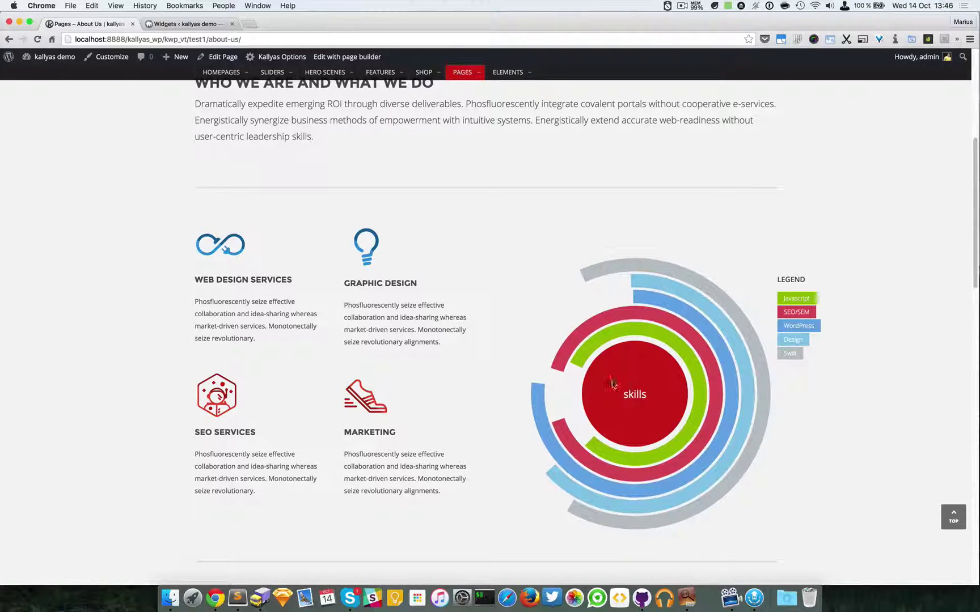
scroll(634, 395, up, 2)
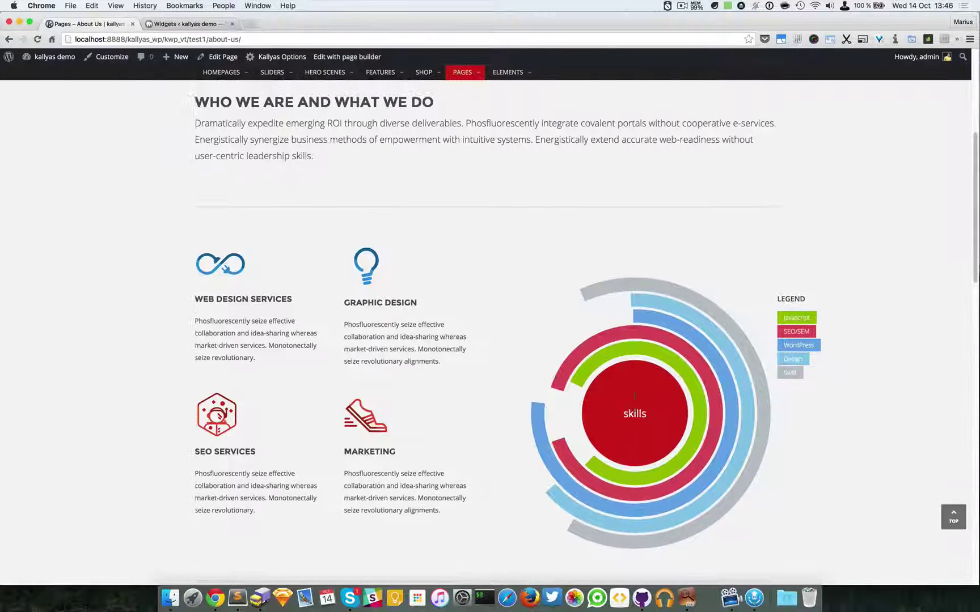
scroll(798, 302, down, 1)
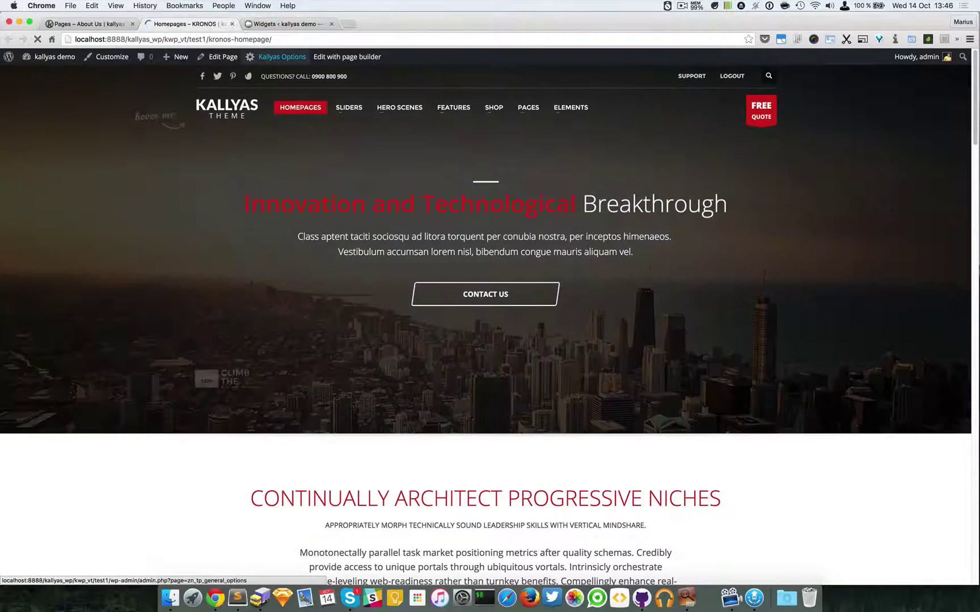
scroll(709, 275, down, 1)
scroll(708, 276, down, 1)
scroll(706, 276, down, 5)
scroll(704, 279, down, 3)
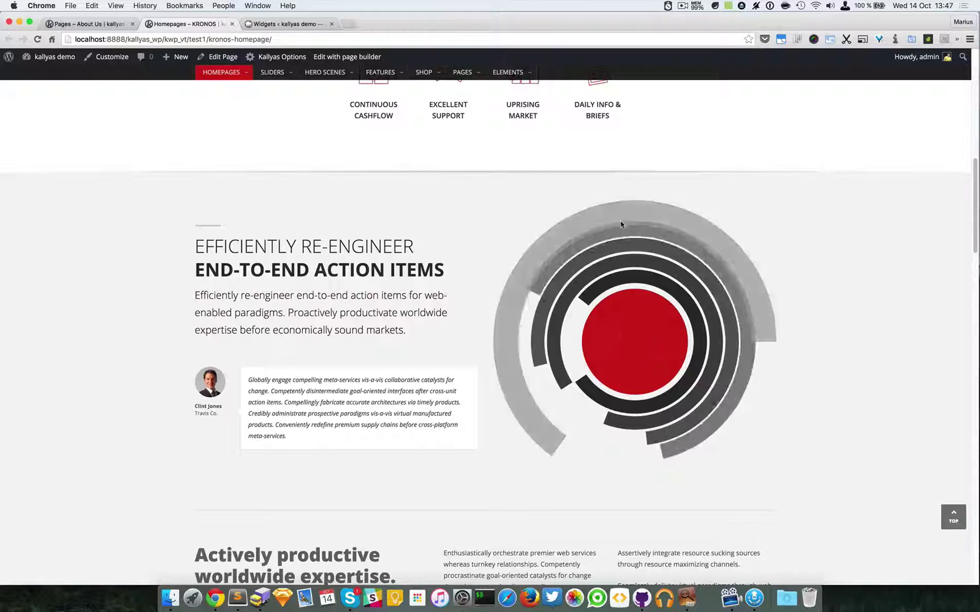
Switch back to the About Us page tab.
click(82, 24)
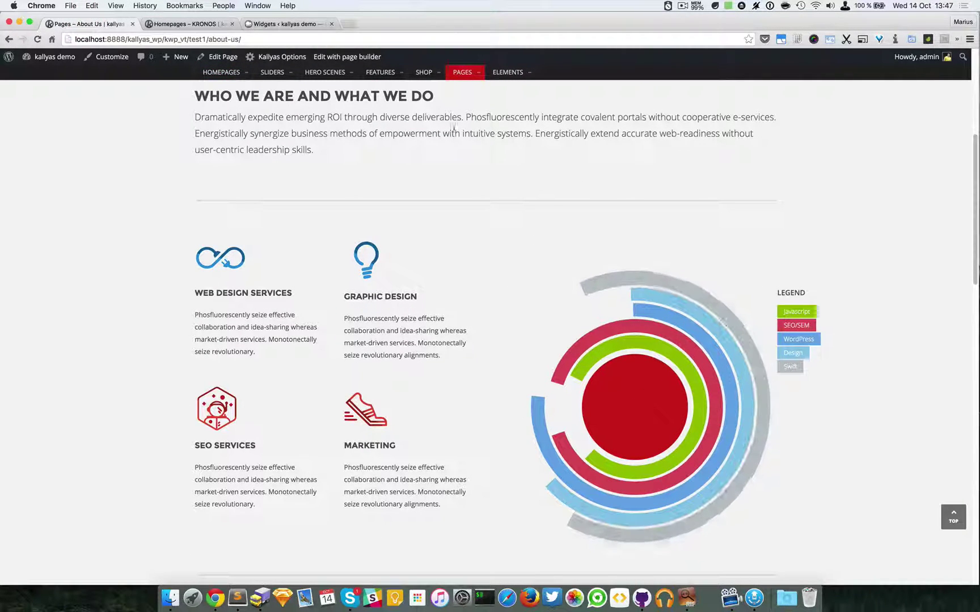
Launch the visual page builder for the About Us page.
click(347, 57)
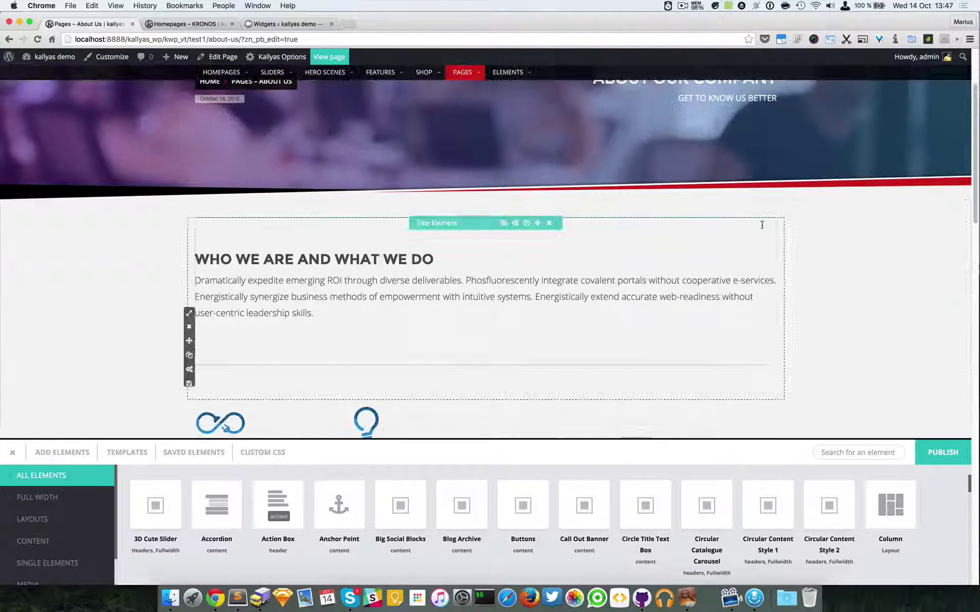
scroll(673, 192, down, 5)
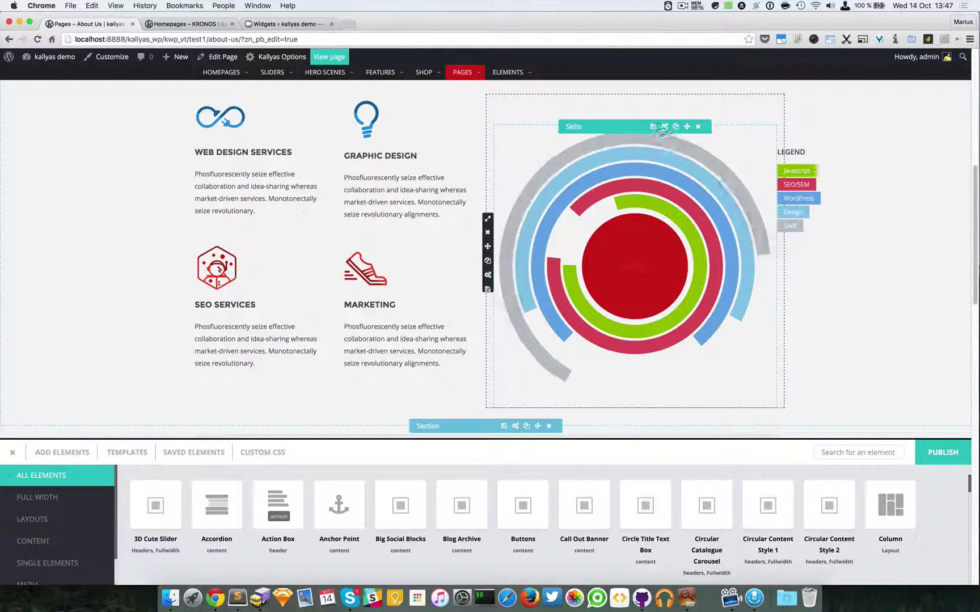
Give the Skills diagram center text 'whatever', width and height 650, and font size 24.
click(664, 127)
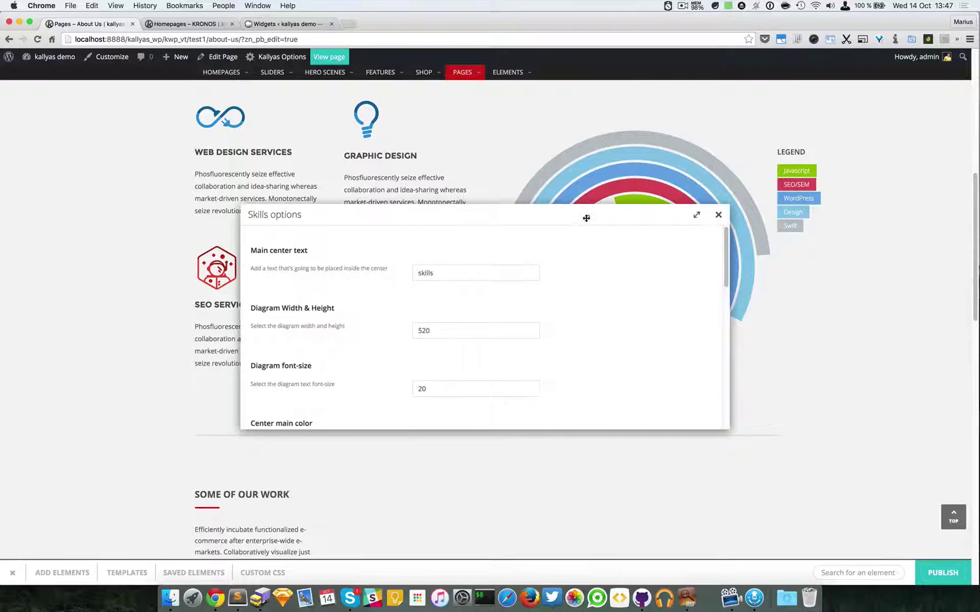
drag(584, 220, 343, 184)
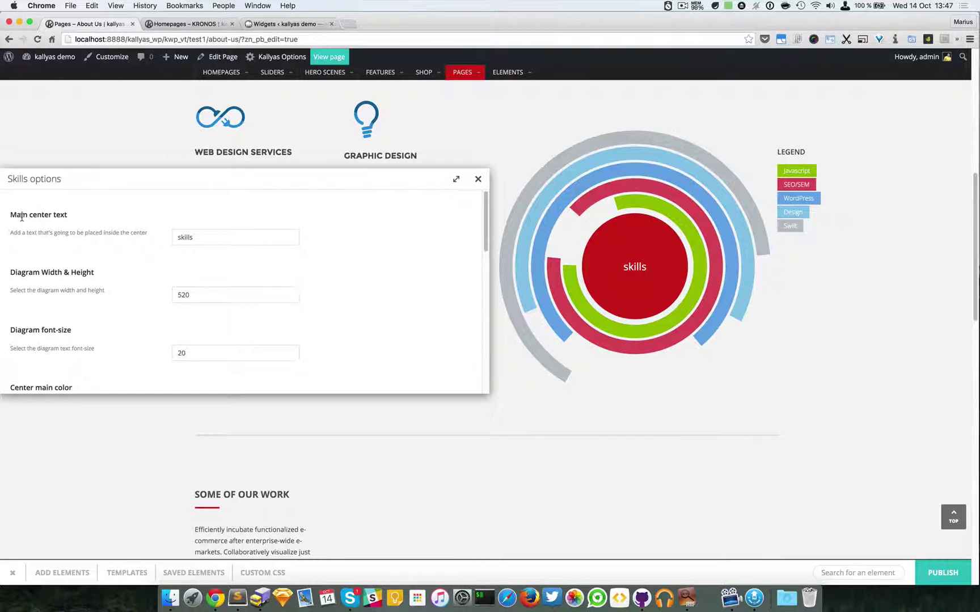
click(215, 236)
double_click(215, 237)
text(whate)
text(ver)
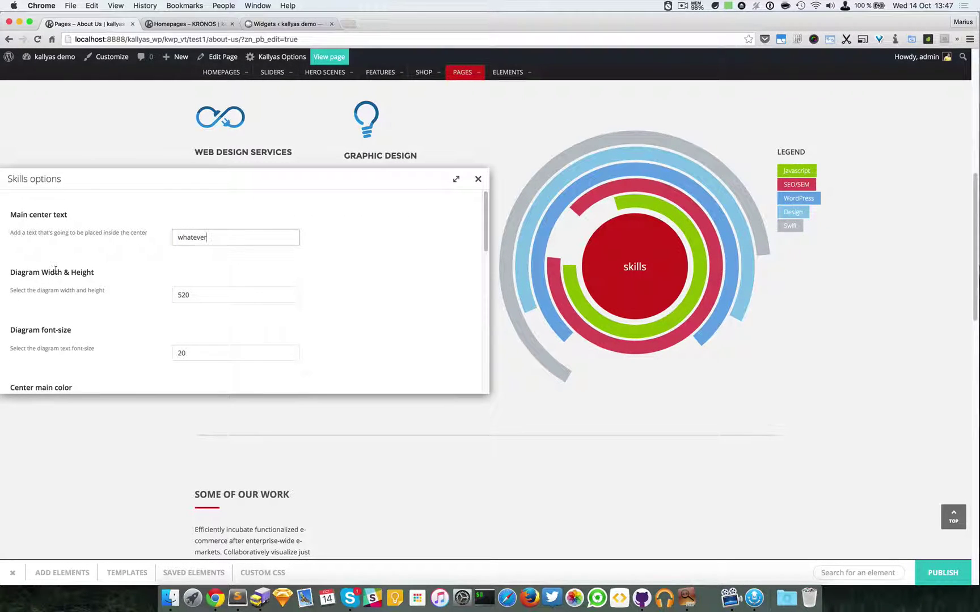
click(243, 294)
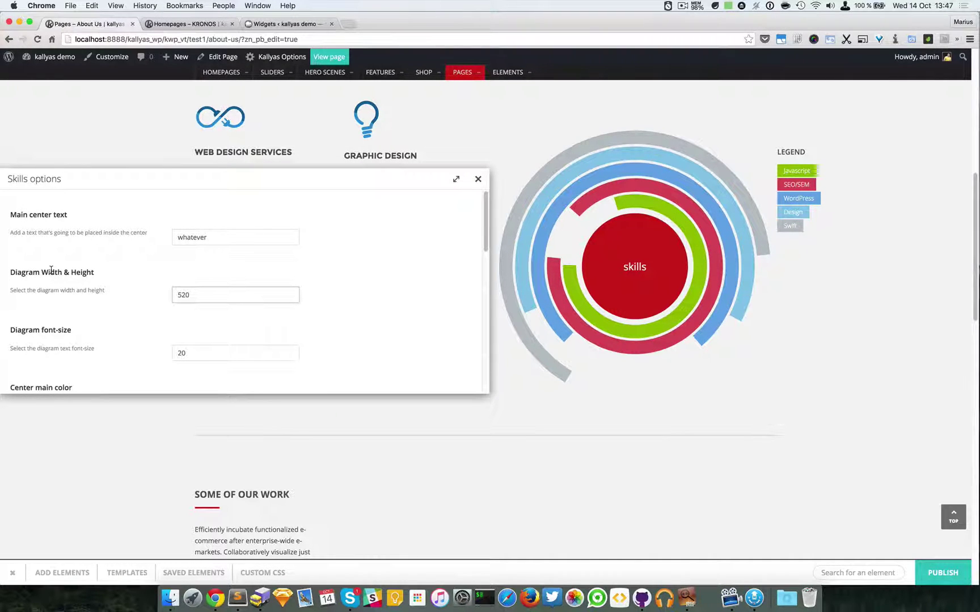
double_click(227, 293)
text(65)
scroll(145, 344, down, 2)
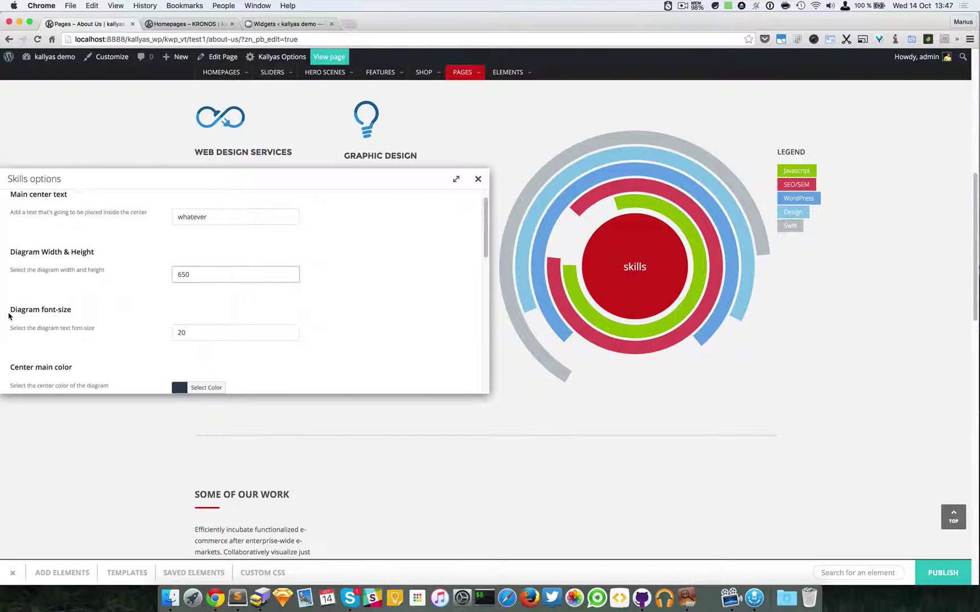
scroll(80, 309, down, 2)
drag(185, 313, 153, 313)
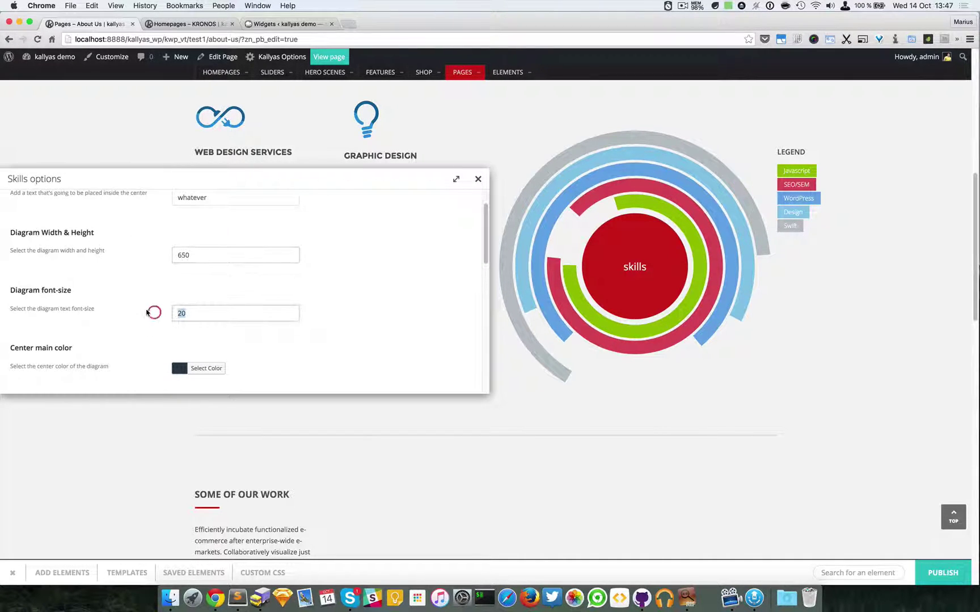
text(24)
scroll(162, 349, down, 3)
scroll(212, 344, down, 3)
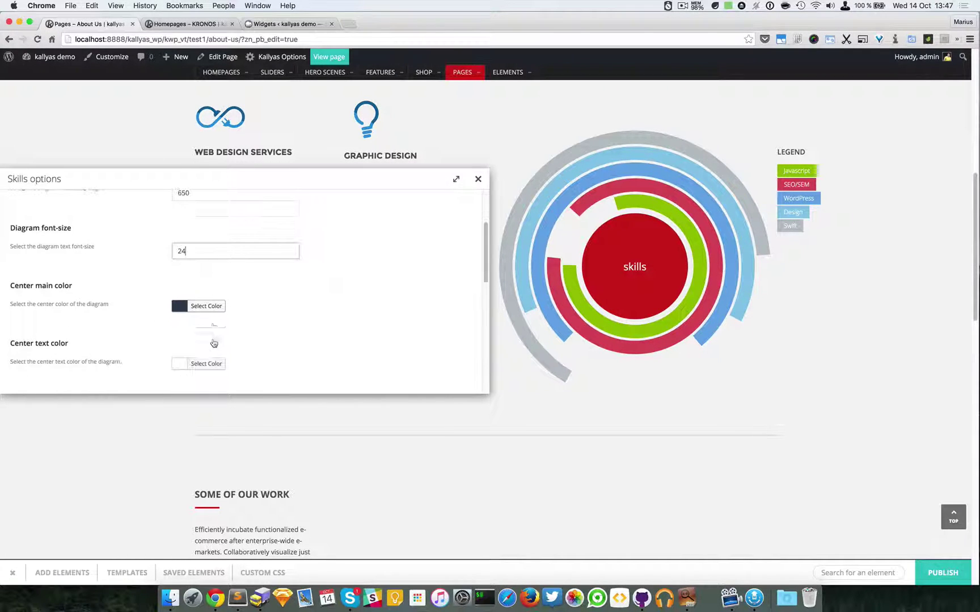
Make the Skills diagram's center main colour green.
click(185, 308)
scroll(240, 309, down, 5)
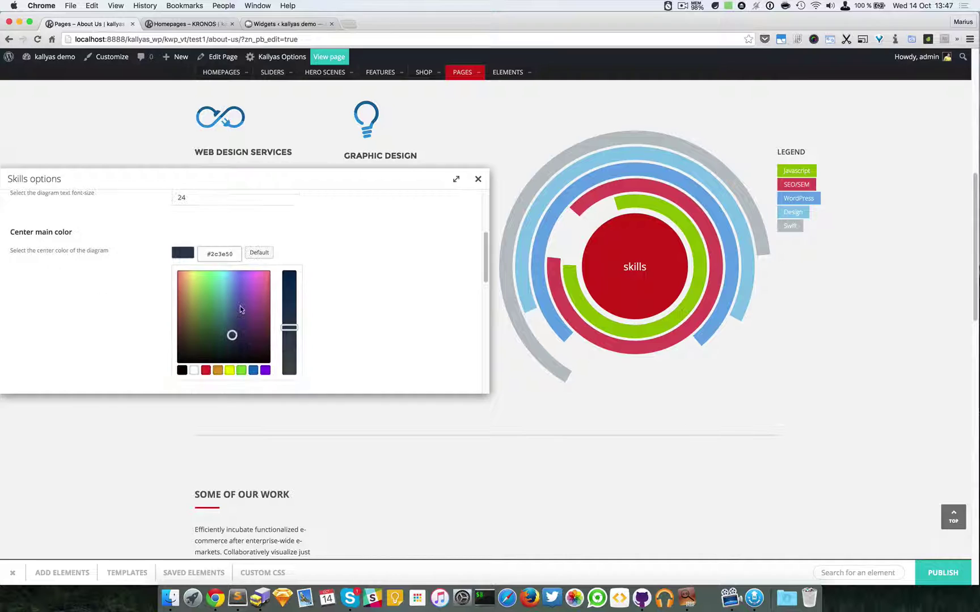
click(357, 270)
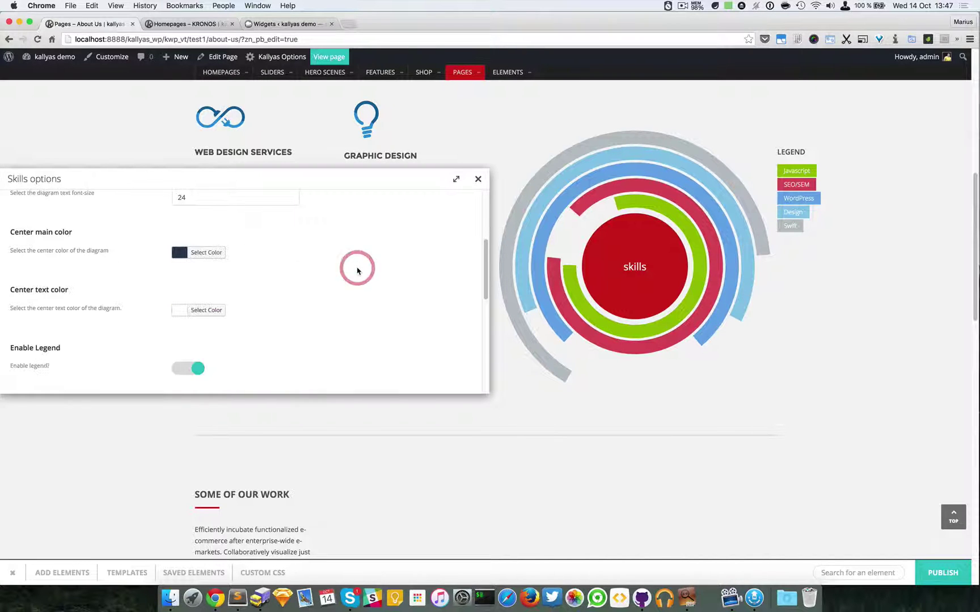
click(201, 253)
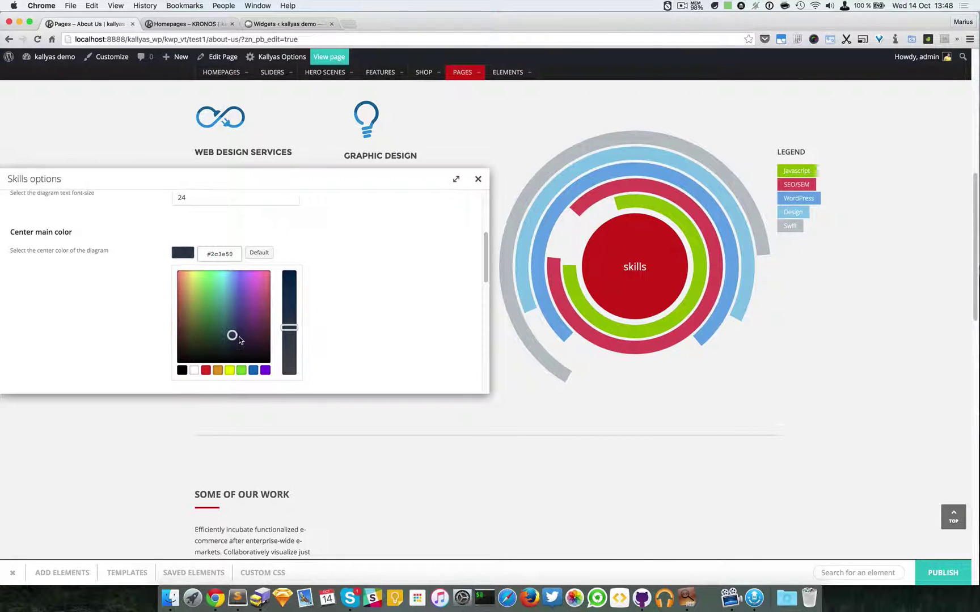
click(242, 371)
click(344, 294)
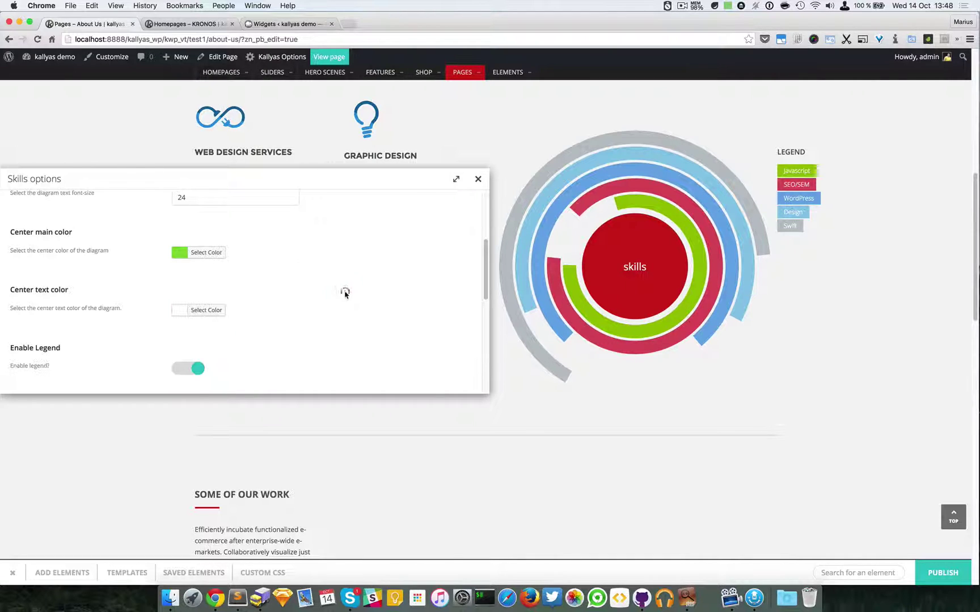
scroll(253, 279, down, 1)
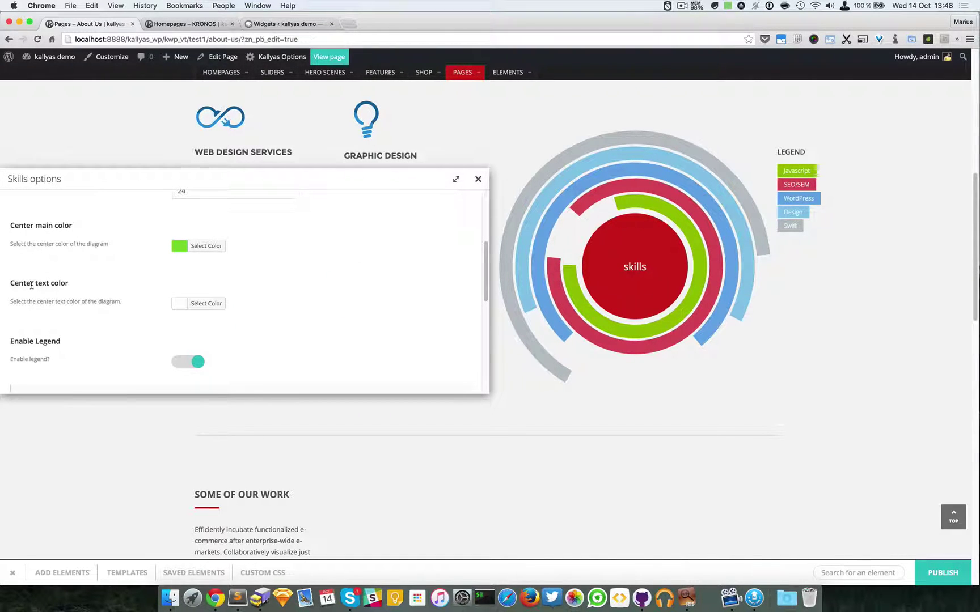
Make the diagram's center text colour red.
click(201, 303)
scroll(342, 310, down, 3)
click(287, 244)
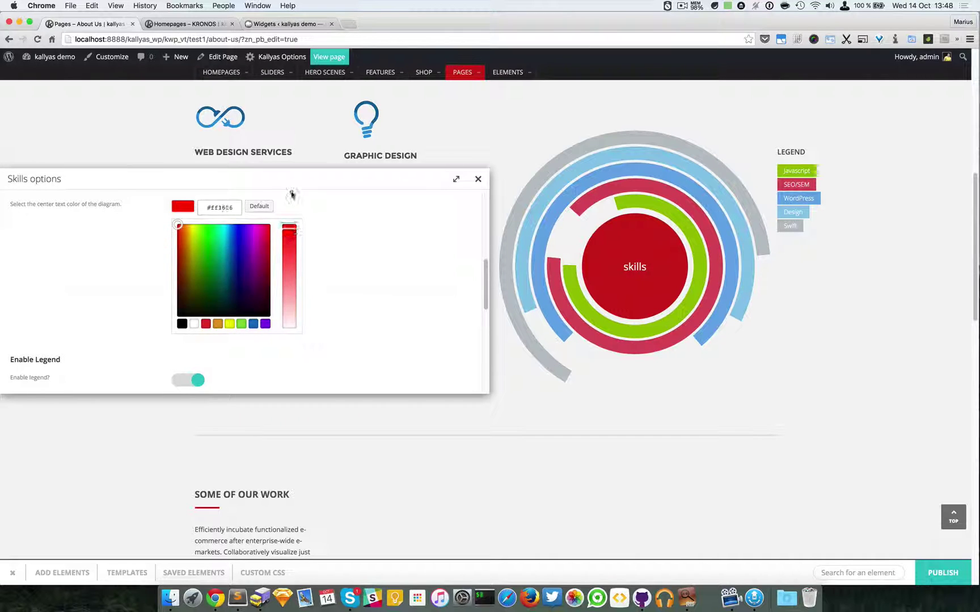
click(292, 192)
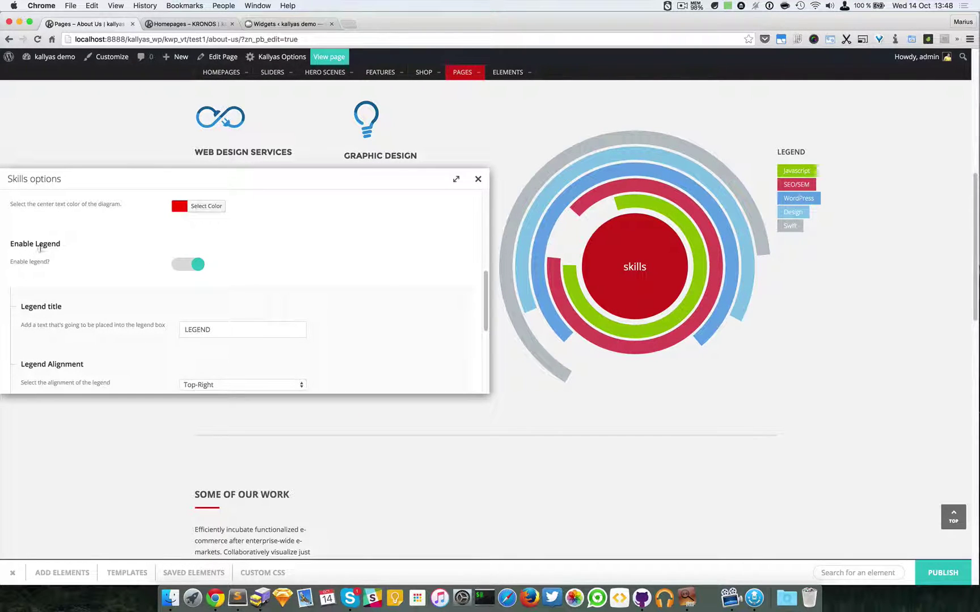
Turn the legend on, keep its title LEGEND, and align it Bottom-Right.
click(201, 264)
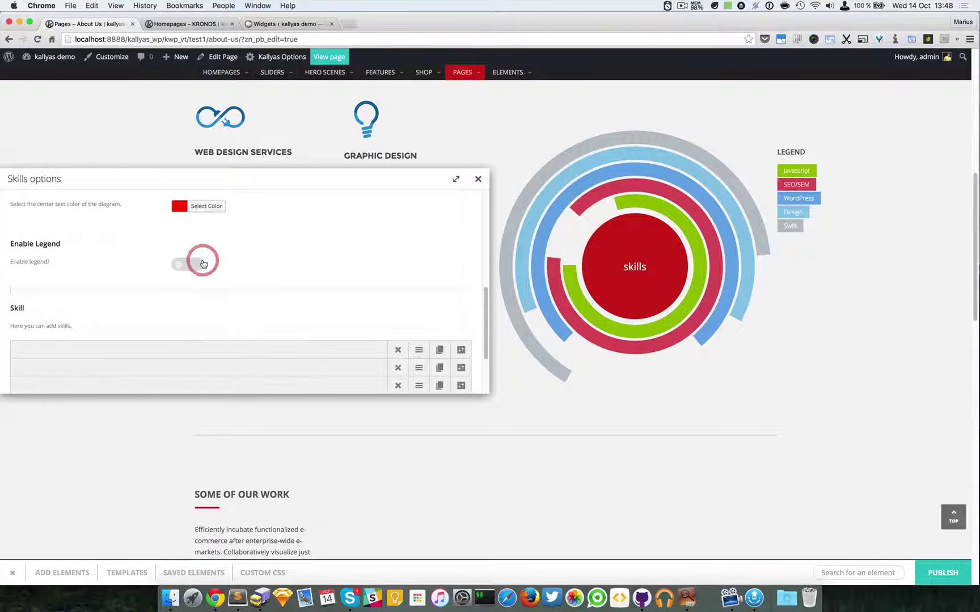
click(197, 264)
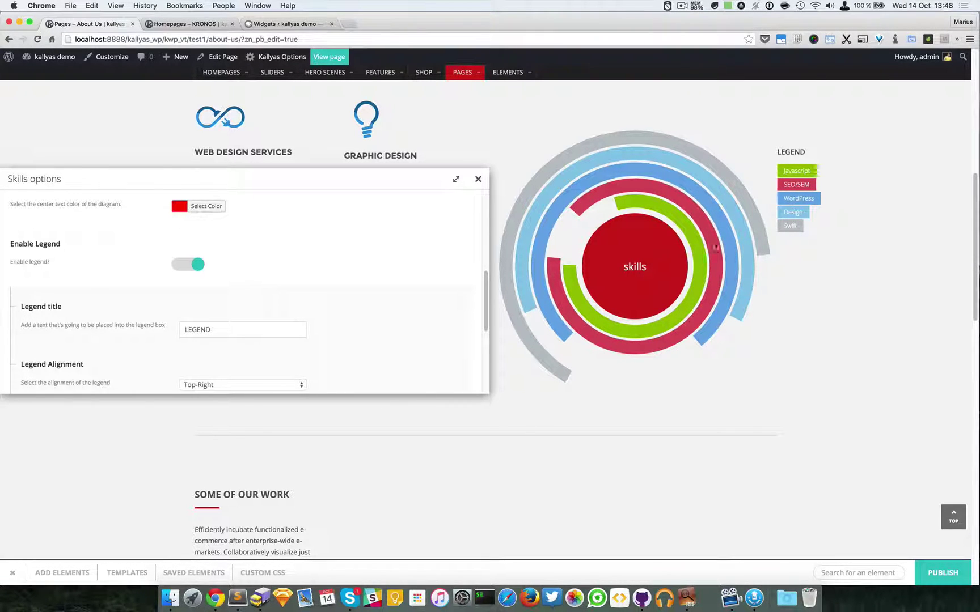
scroll(57, 260, down, 1)
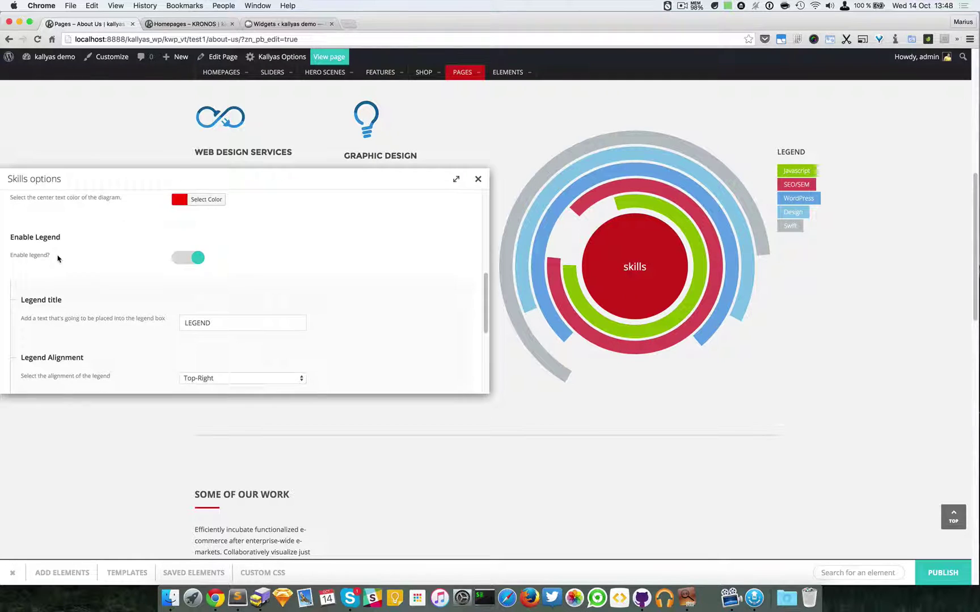
scroll(58, 259, down, 1)
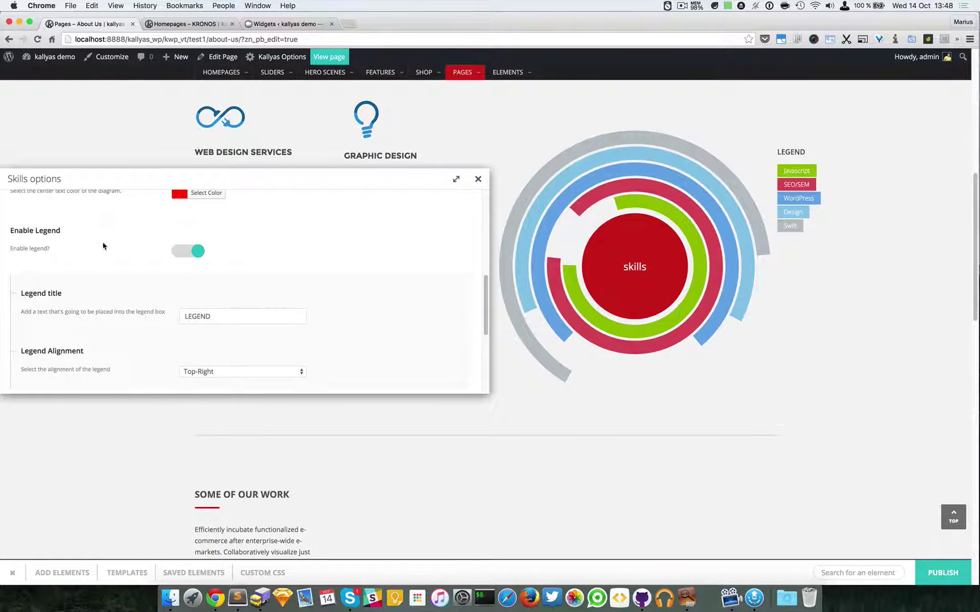
scroll(103, 246, down, 2)
scroll(151, 259, down, 2)
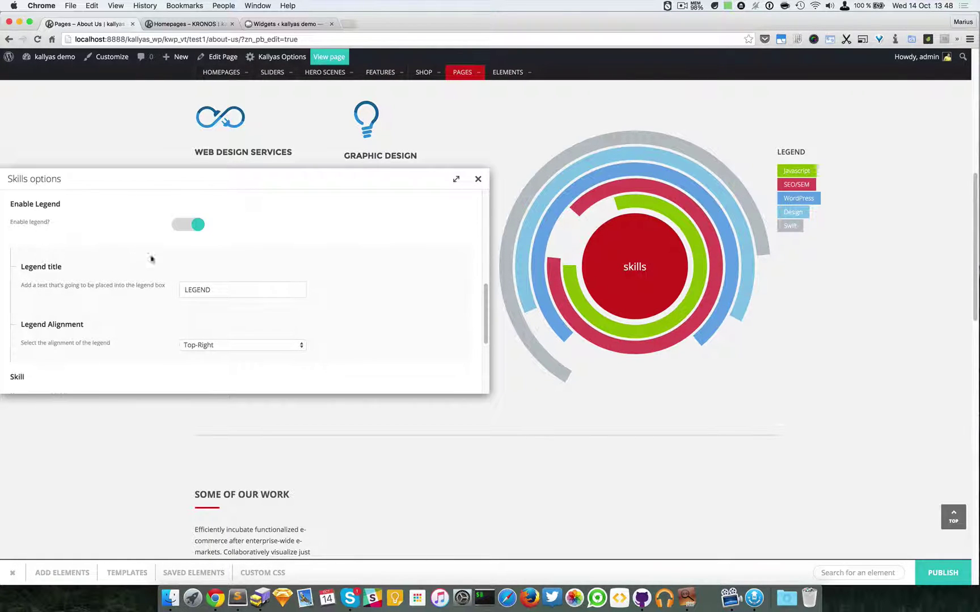
double_click(218, 288)
scroll(216, 290, down, 1)
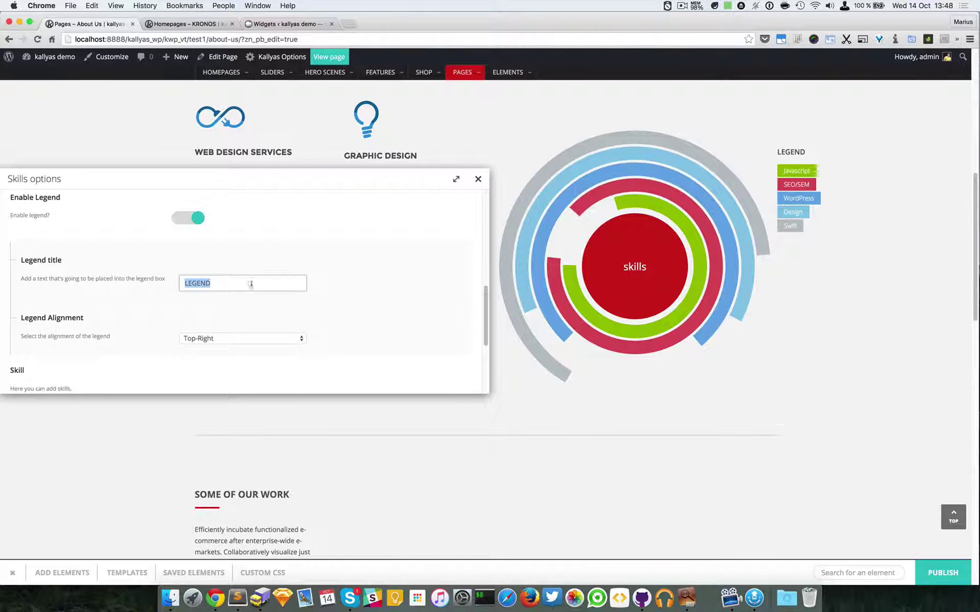
click(283, 338)
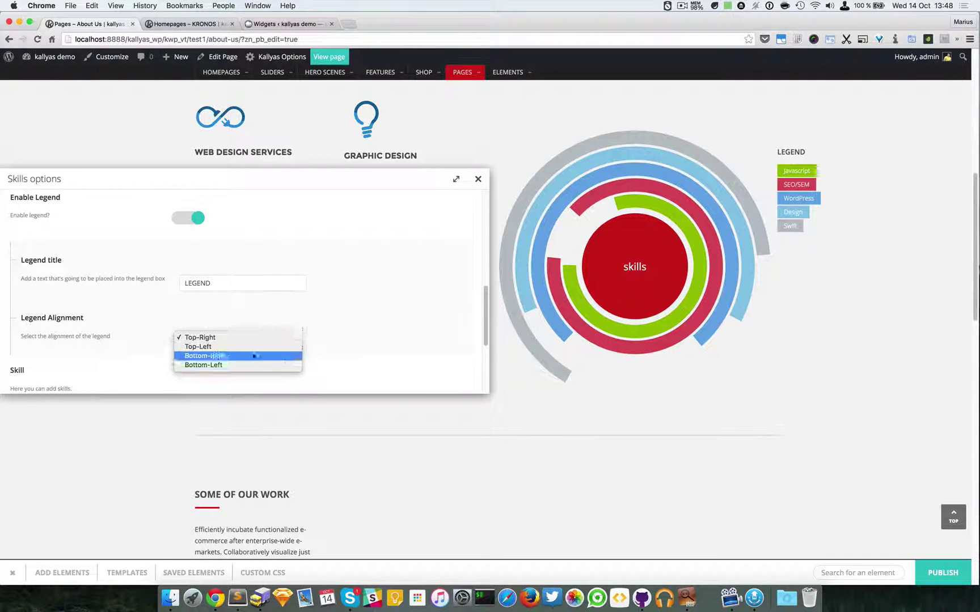
click(225, 357)
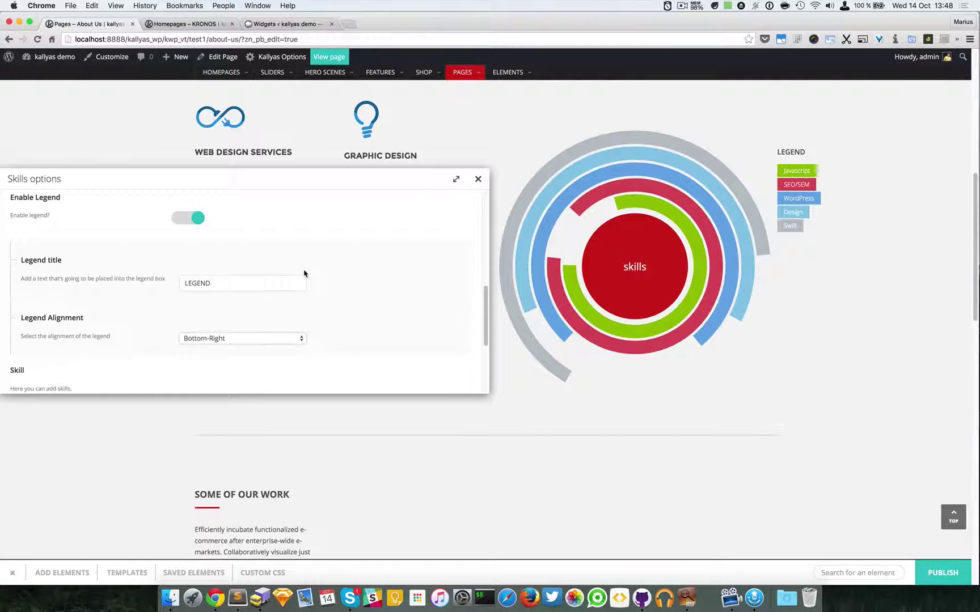
scroll(306, 276, down, 3)
scroll(306, 277, down, 1)
scroll(308, 278, down, 1)
scroll(308, 278, down, 2)
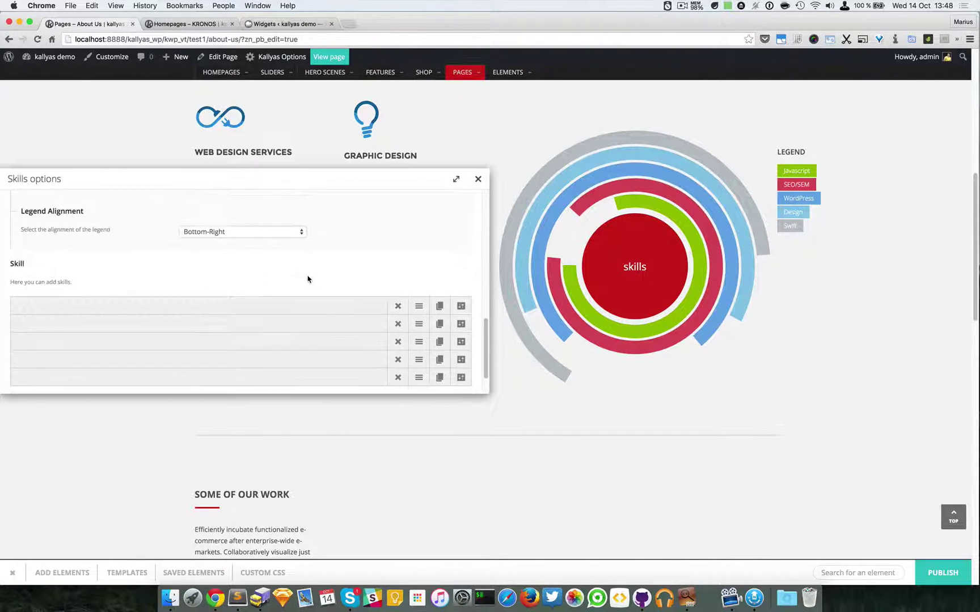
scroll(306, 278, down, 1)
scroll(306, 278, down, 1)
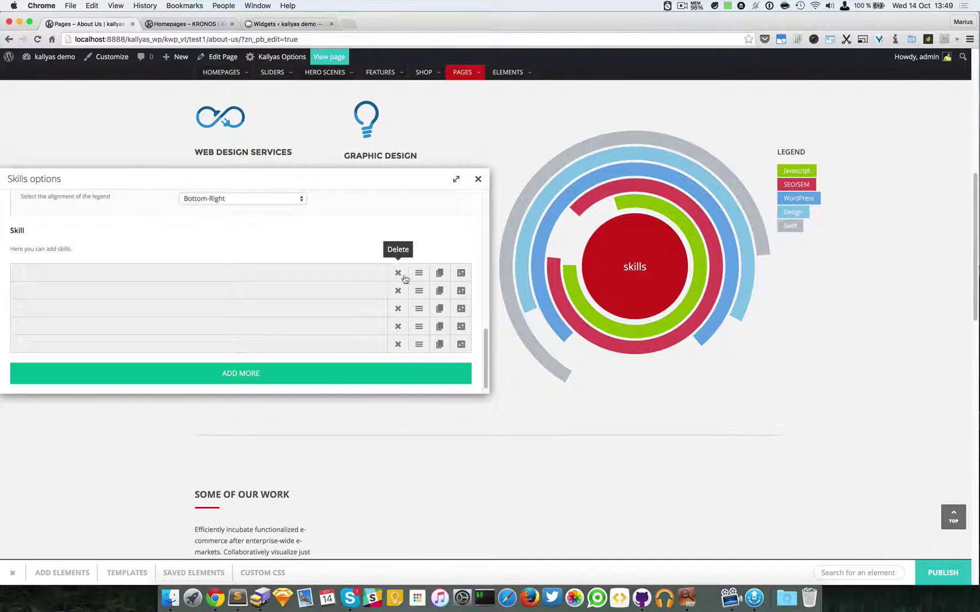
Scroll the Skills options down to the skill list containing SEO/SEM.
drag(418, 273, 419, 299)
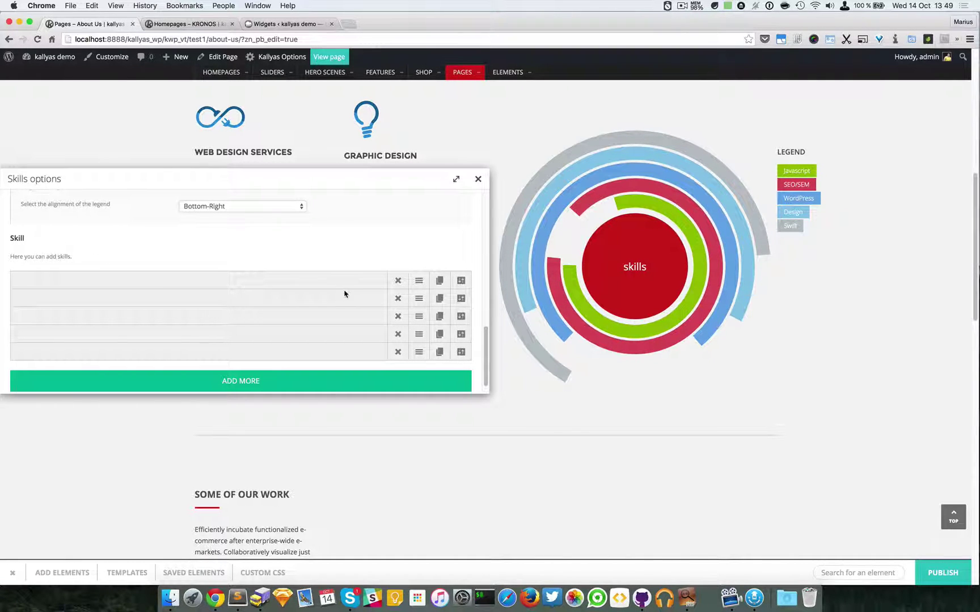
Open the SEO/SEM skill's element options and move the window aside.
click(460, 283)
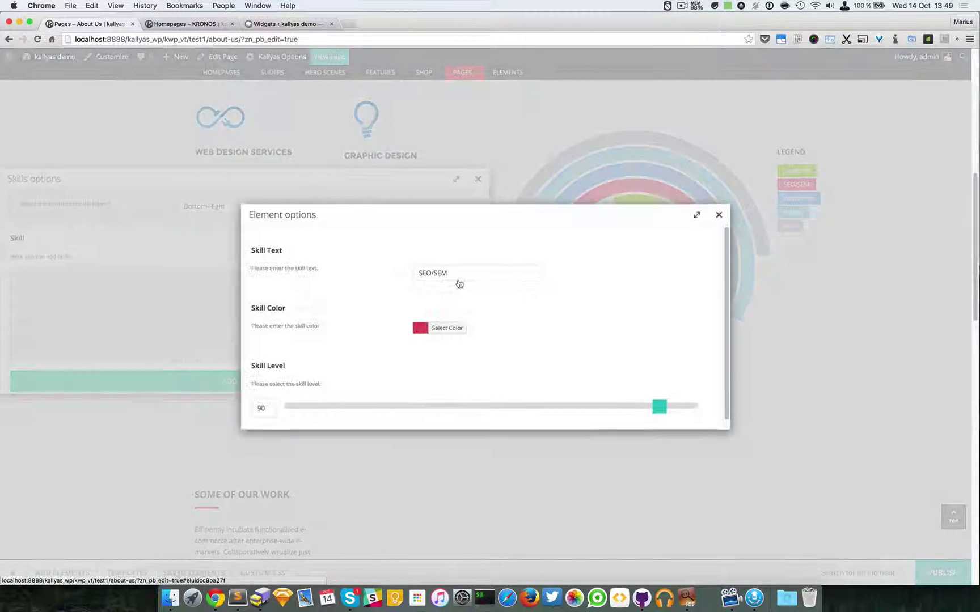
drag(439, 215, 576, 253)
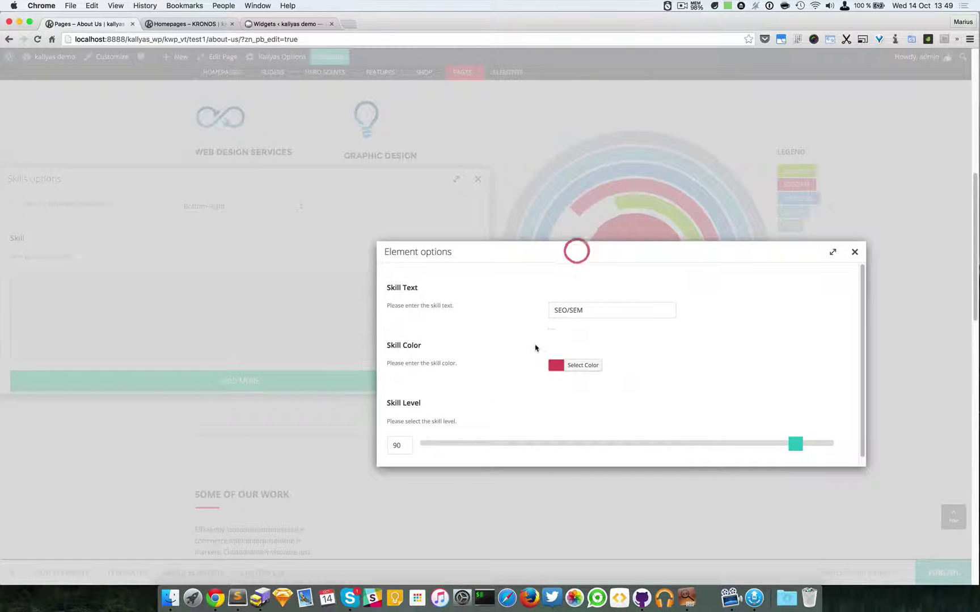
mouse_move(641, 261)
mouse_down()
mouse_move(554, 307)
mouse_move(674, 320)
mouse_up()
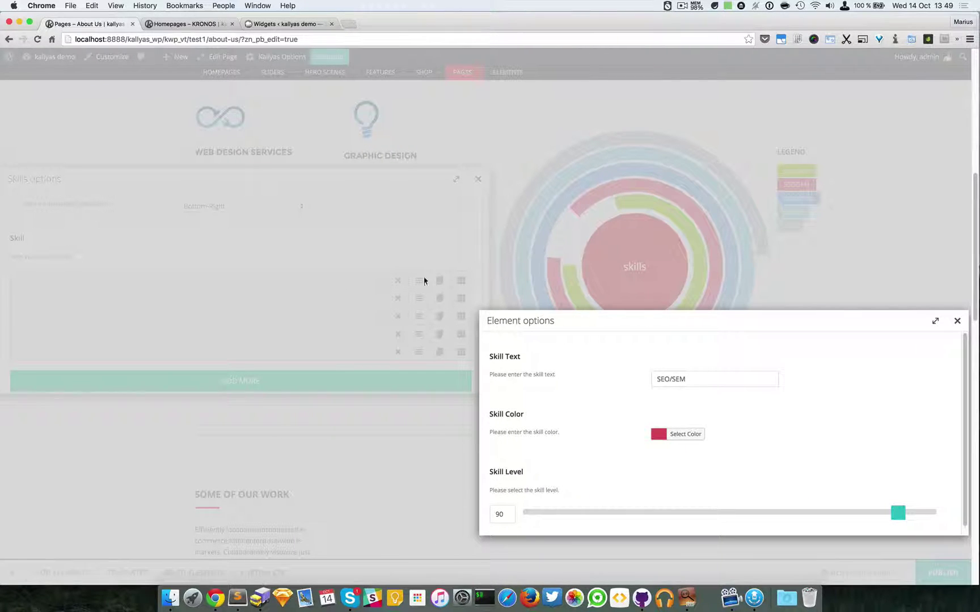
drag(665, 319, 655, 302)
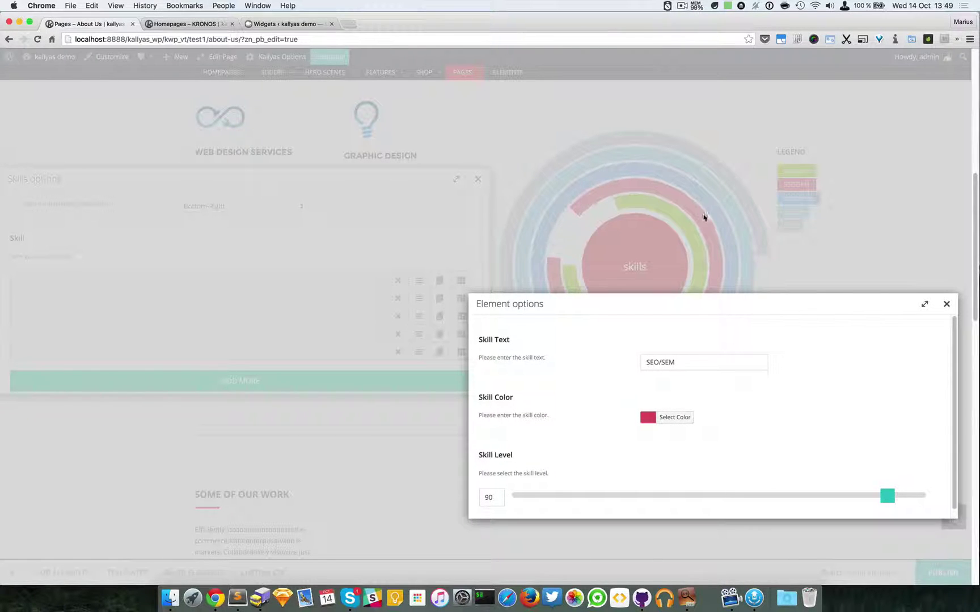
Pick the yellow swatch as the SEO/SEM skill colour.
click(676, 420)
scroll(692, 448, down, 2)
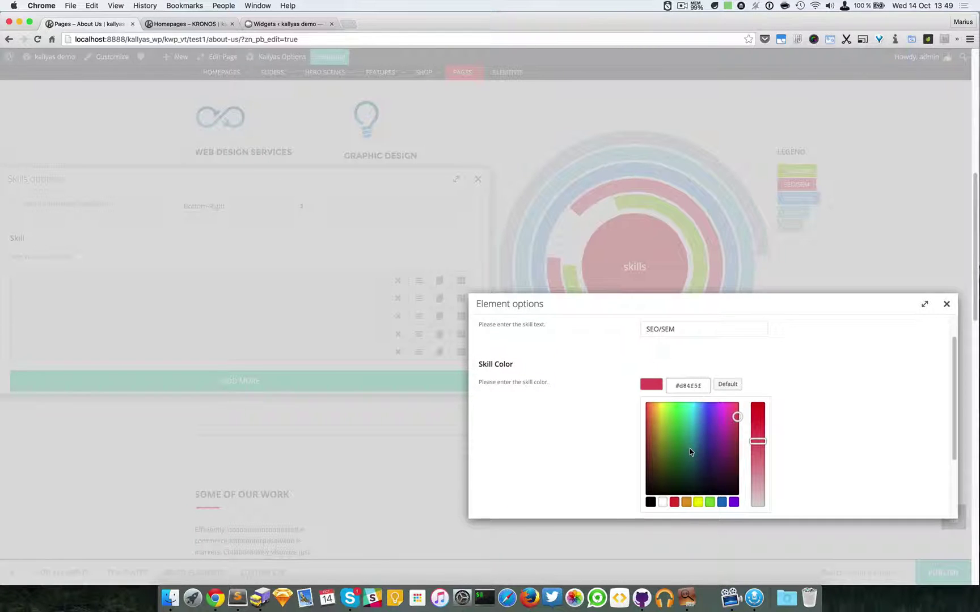
click(700, 504)
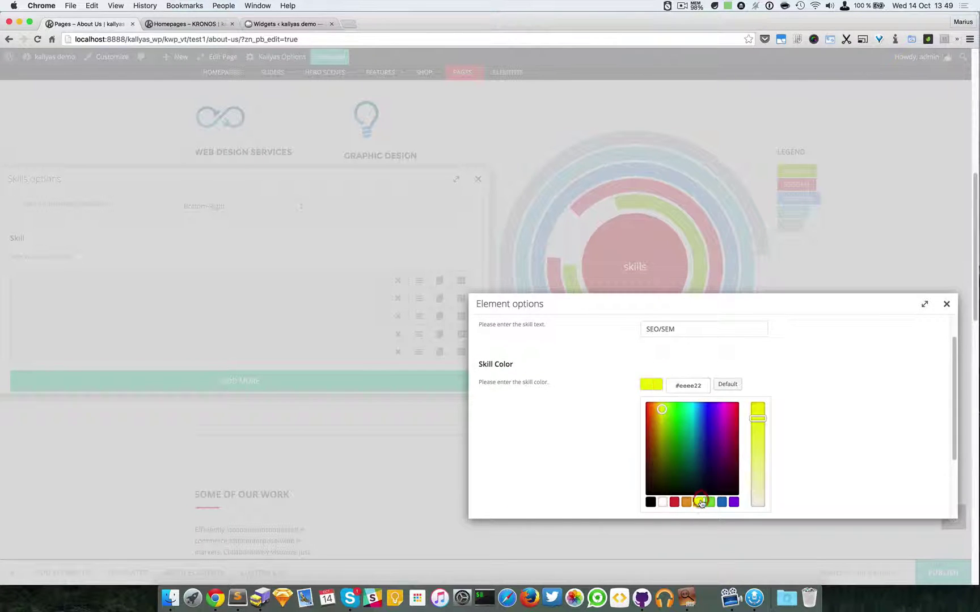
click(831, 399)
click(693, 409)
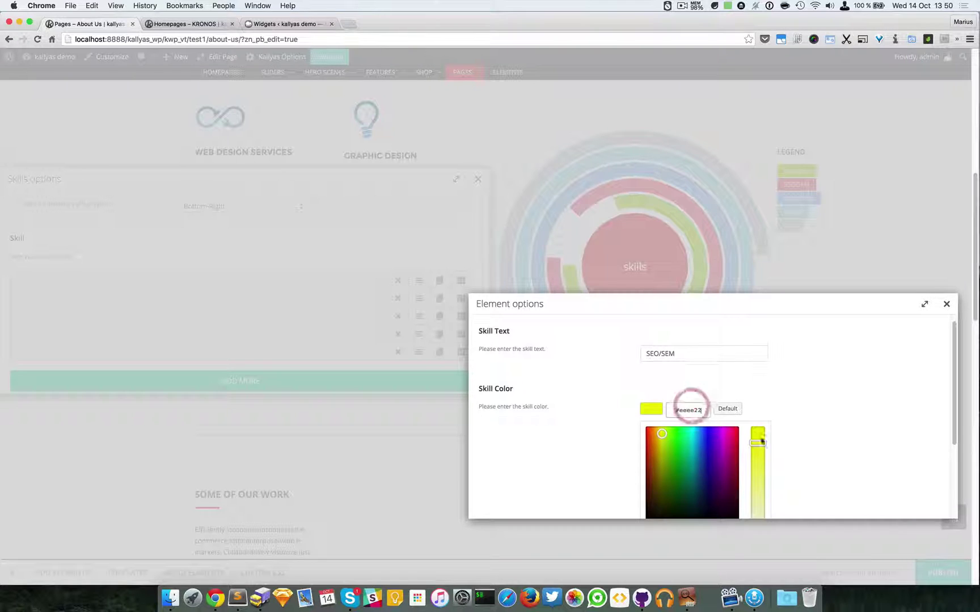
click(757, 397)
click(815, 414)
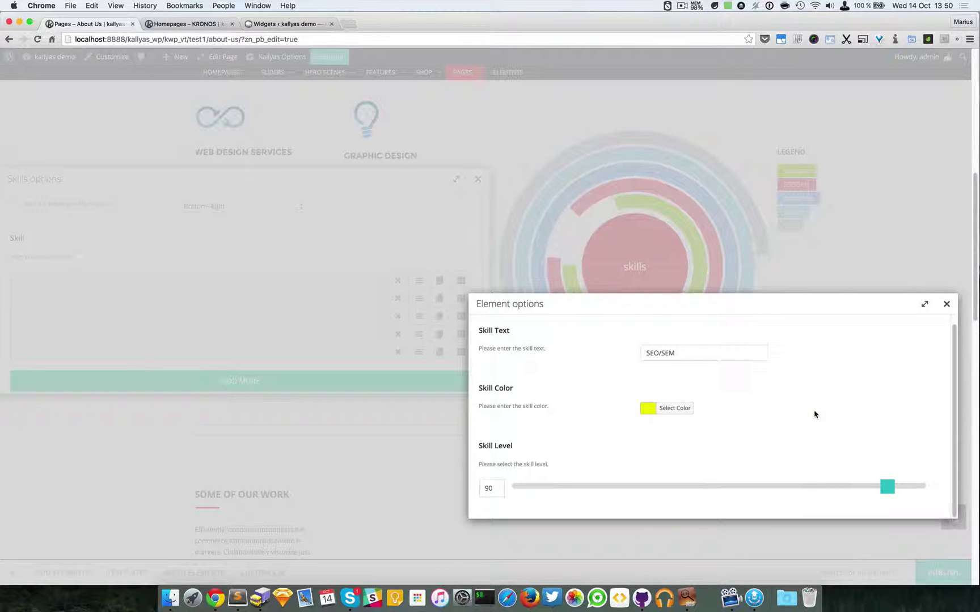
Set the SEO/SEM skill level slider to 73 and close its options.
mouse_move(888, 486)
mouse_down()
mouse_move(542, 496)
mouse_move(877, 493)
mouse_move(566, 478)
mouse_move(656, 489)
mouse_up()
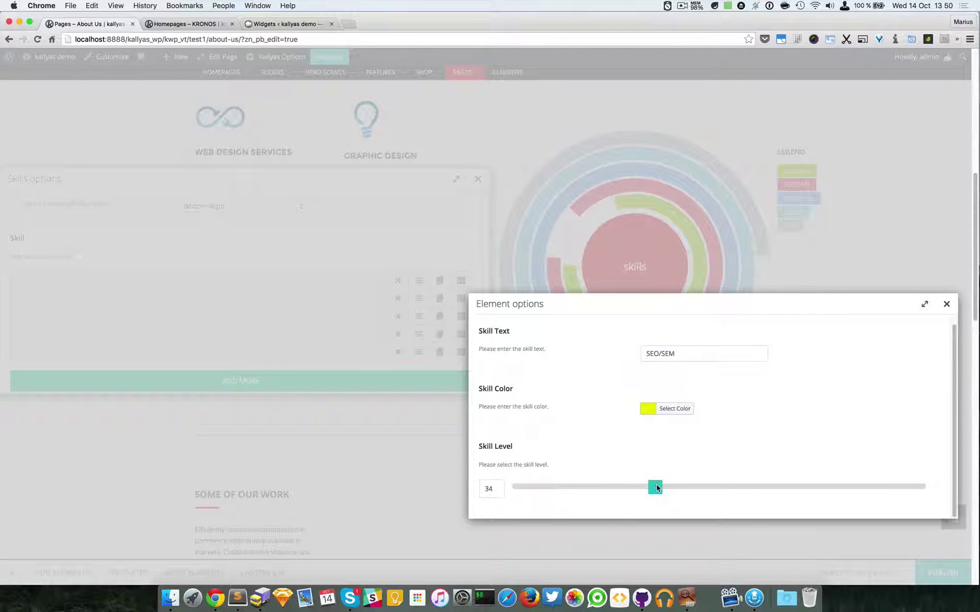
drag(647, 299, 646, 325)
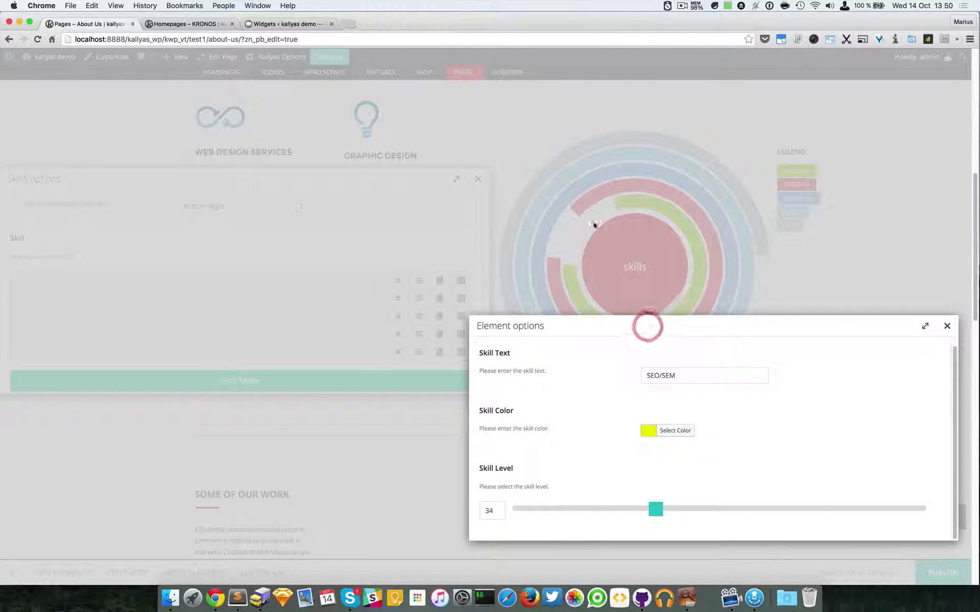
drag(660, 511, 891, 515)
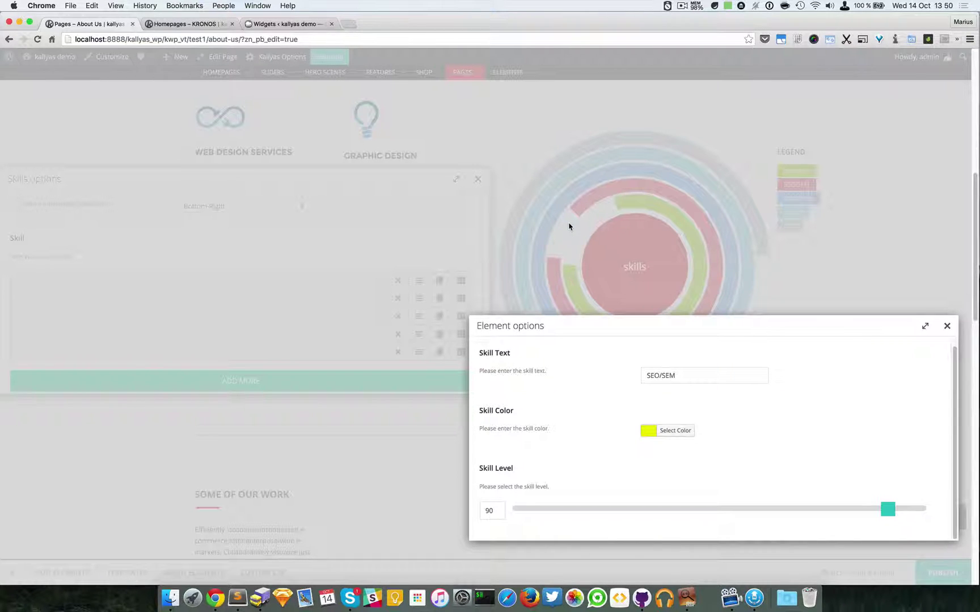
drag(884, 507, 812, 519)
drag(798, 329, 754, 284)
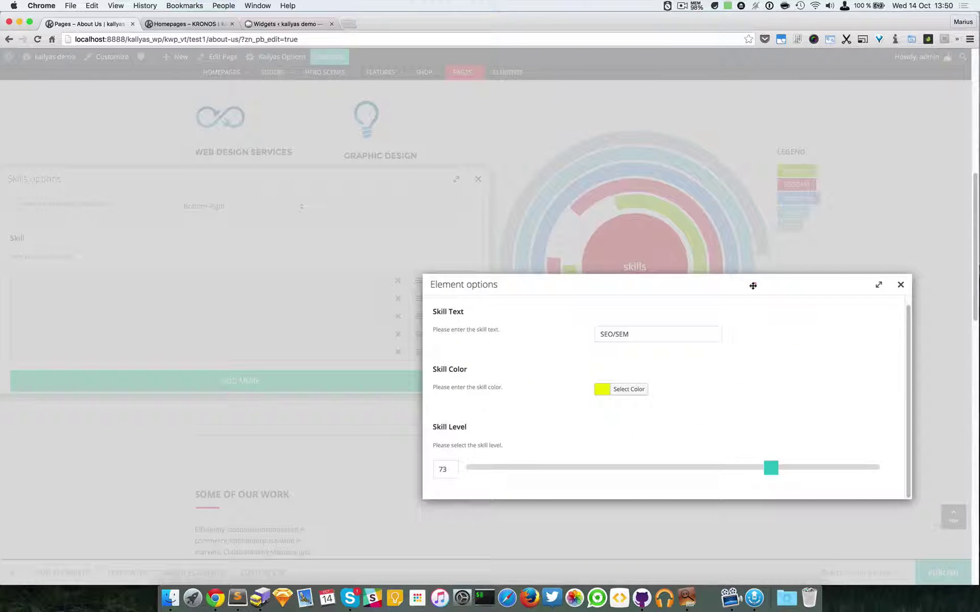
click(899, 285)
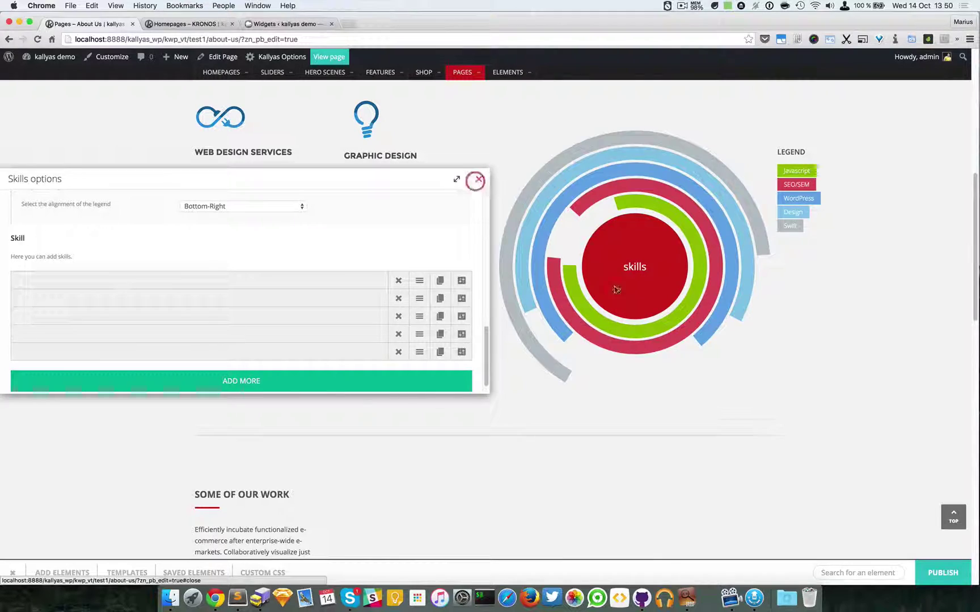
Close the Skills options panel to view the updated skills chart.
click(478, 178)
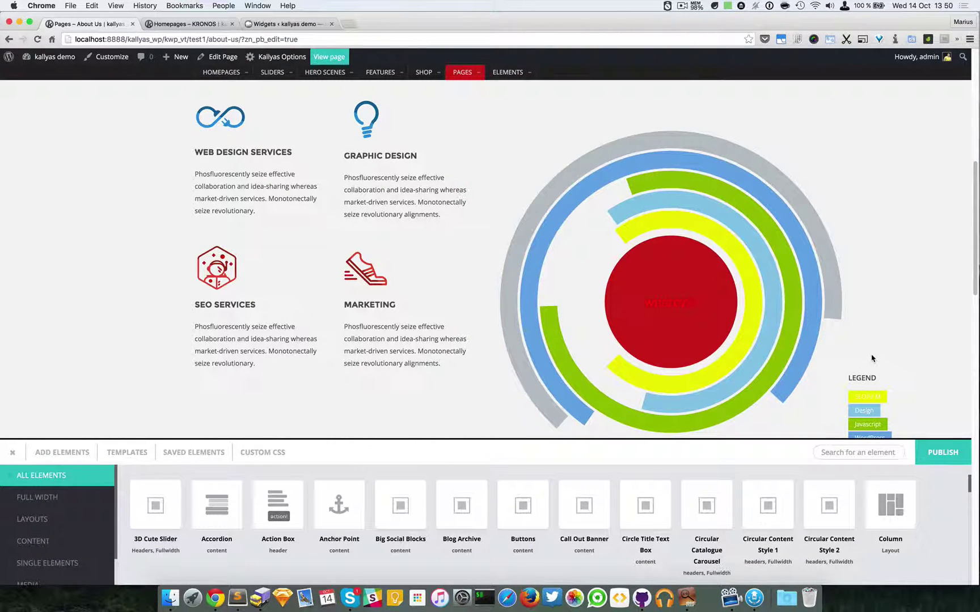
scroll(871, 358, down, 1)
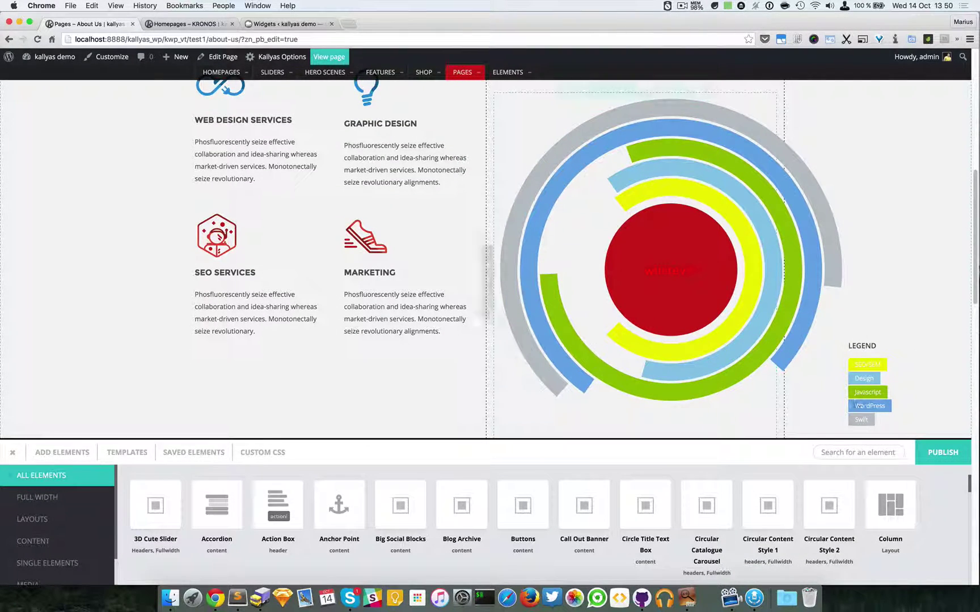
mouse_move(671, 275)
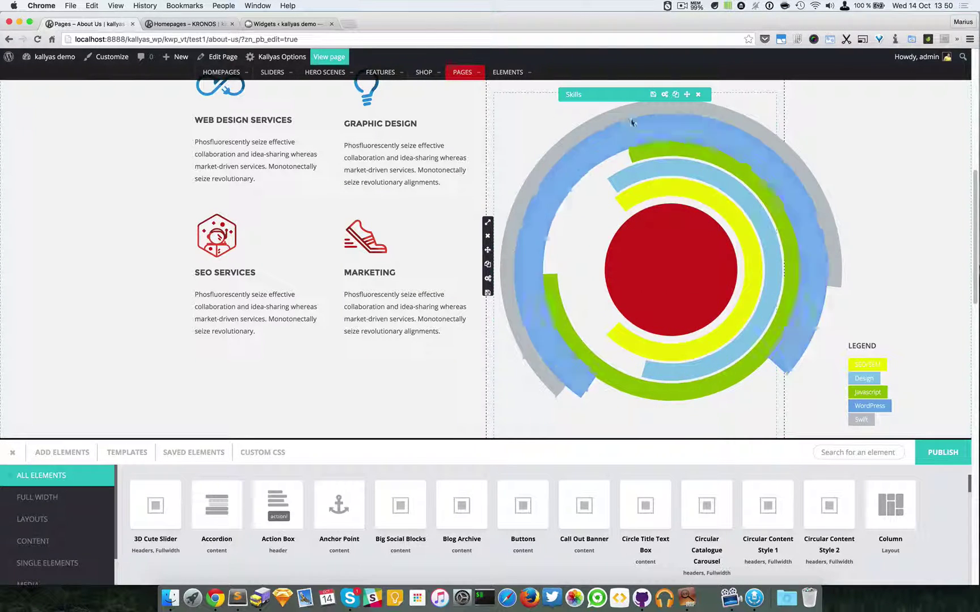
Drag the Skills chart from the right column into the column under Graphic Design, above Marketing.
drag(689, 96, 409, 184)
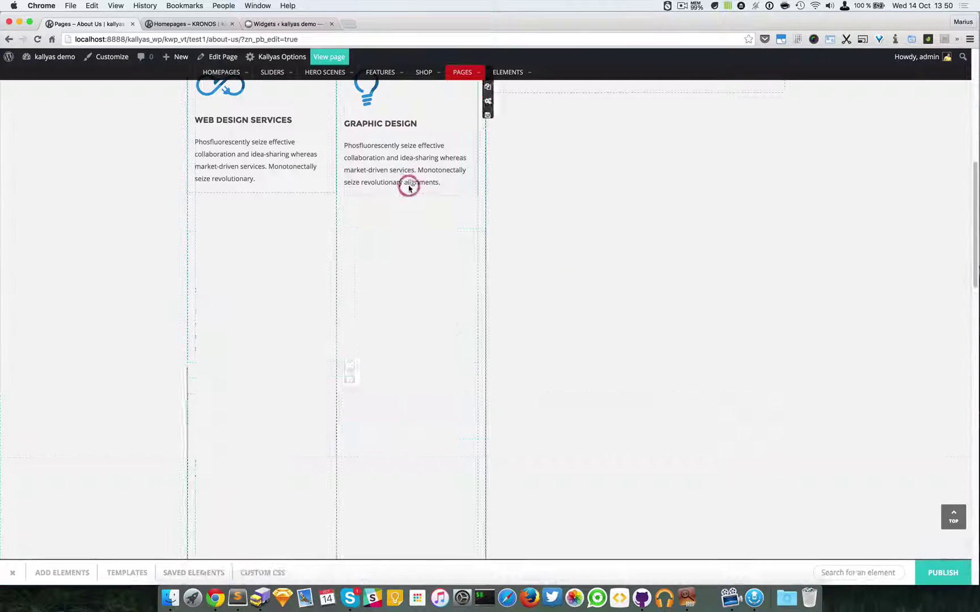
scroll(536, 322, down, 2)
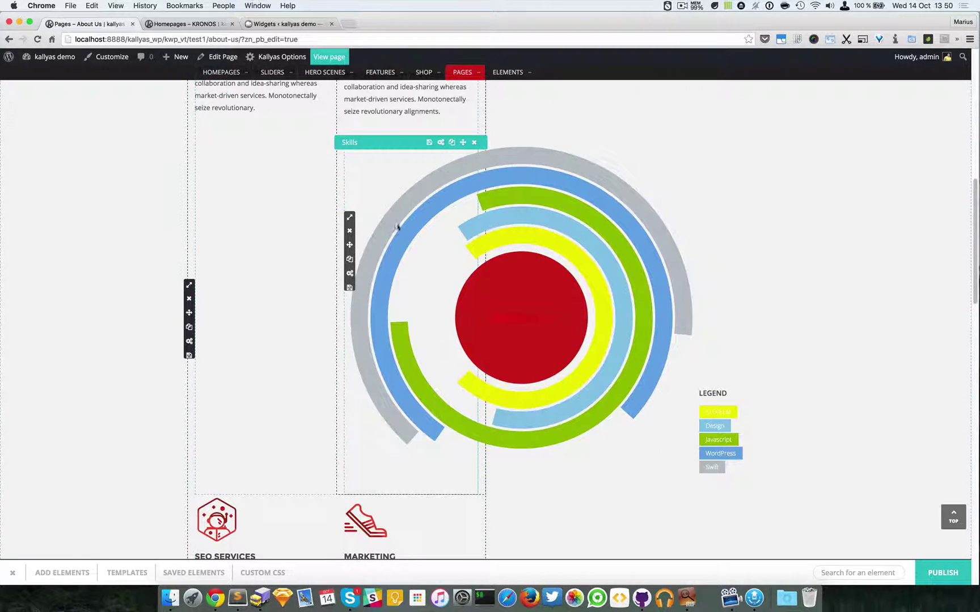